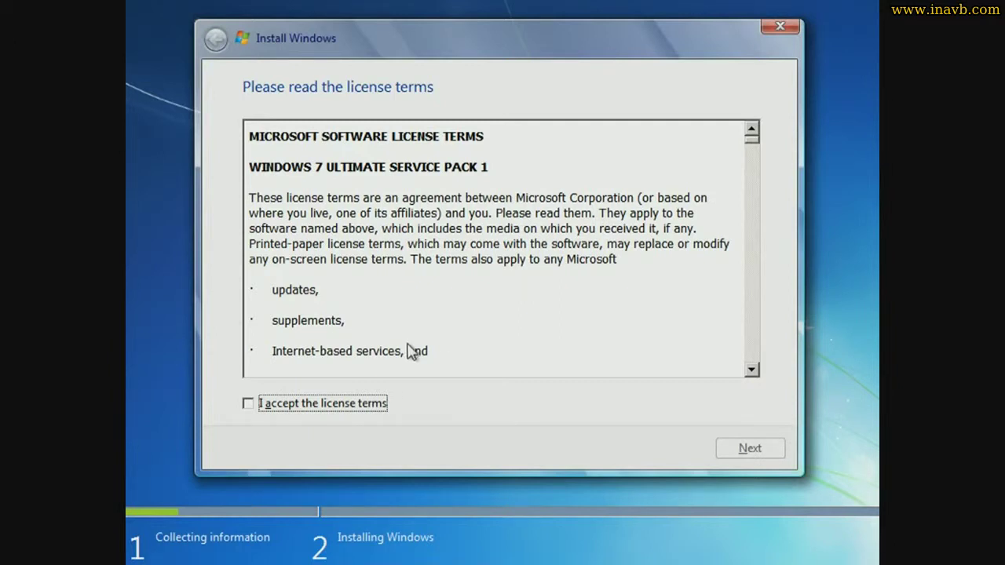
Step: Accept the license terms and choose the Custom (advanced) installation type
click(249, 404)
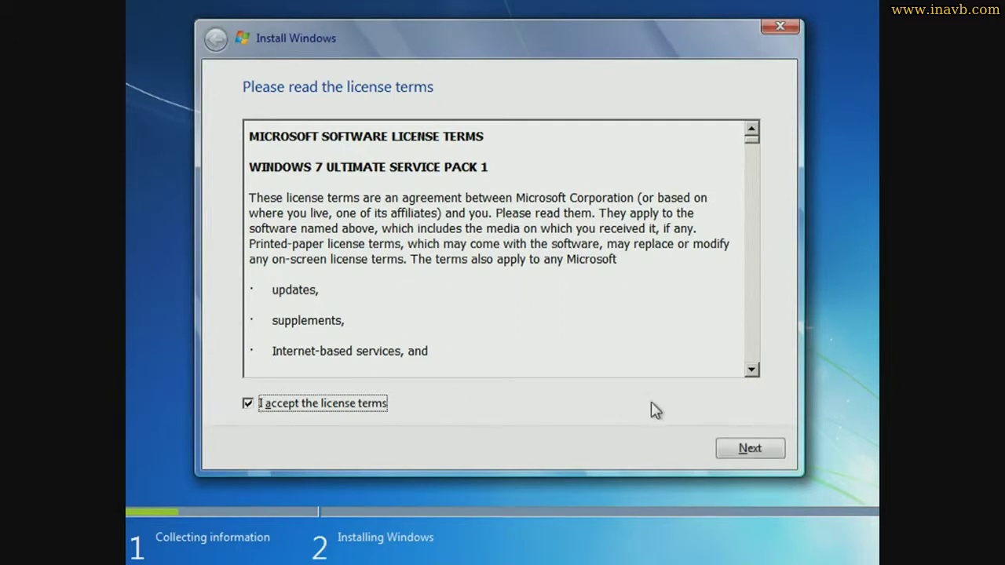
click(759, 453)
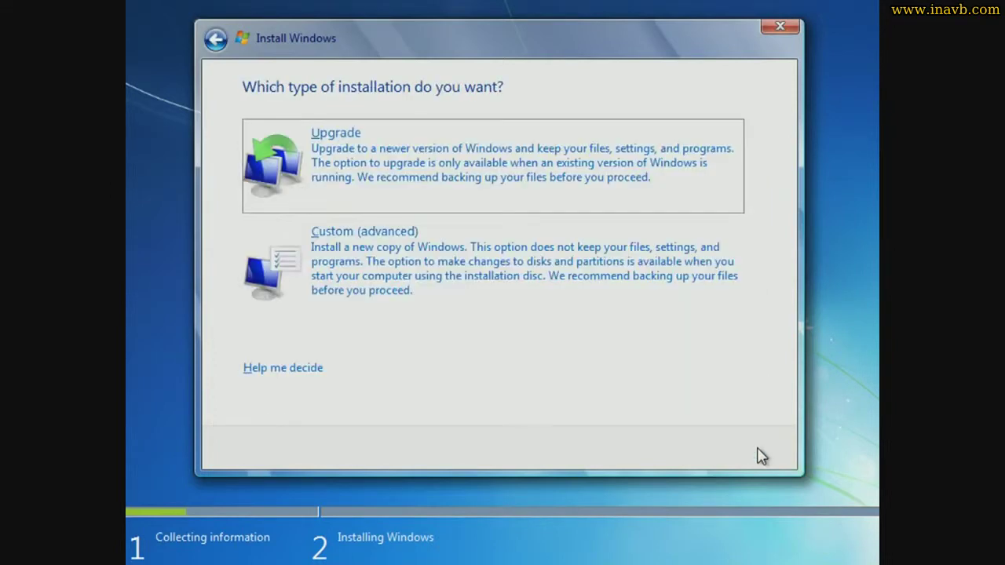
click(422, 235)
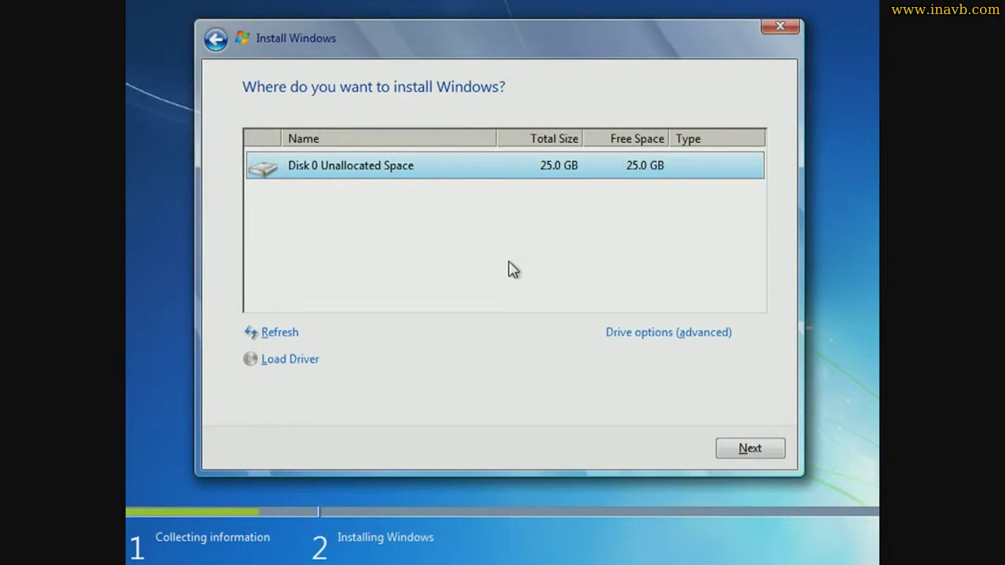
Step: Create a 15600 MB partition in Disk 0's unallocated space, accepting the additional system partition, and start installing Windows on the new primary partition
click(634, 336)
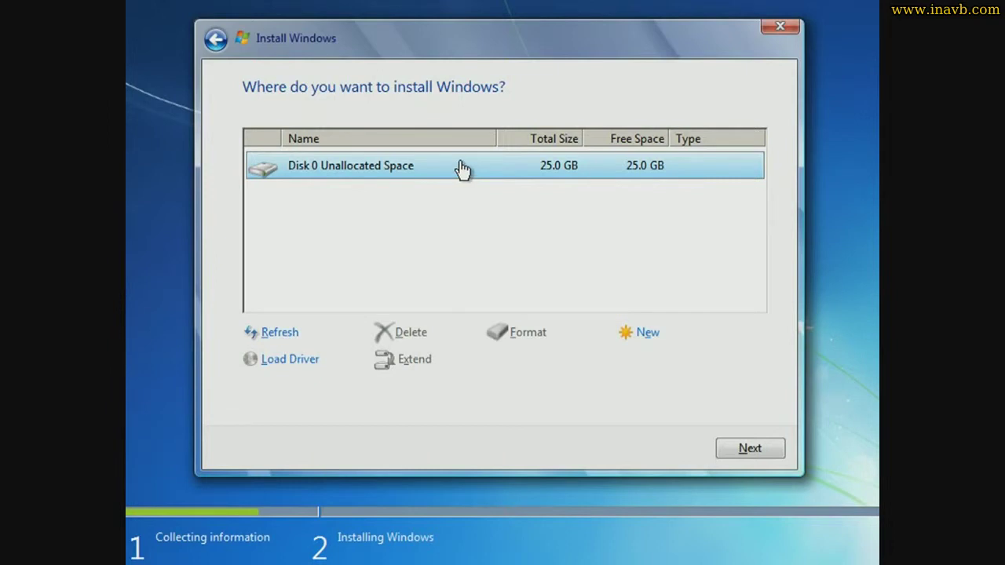
click(649, 335)
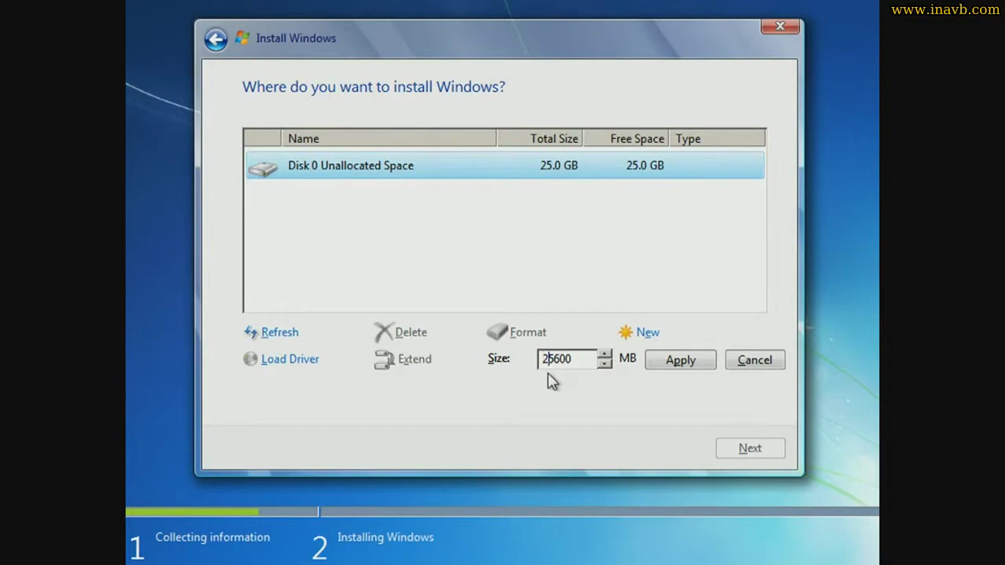
key(BackSpace)
text(1)
click(664, 363)
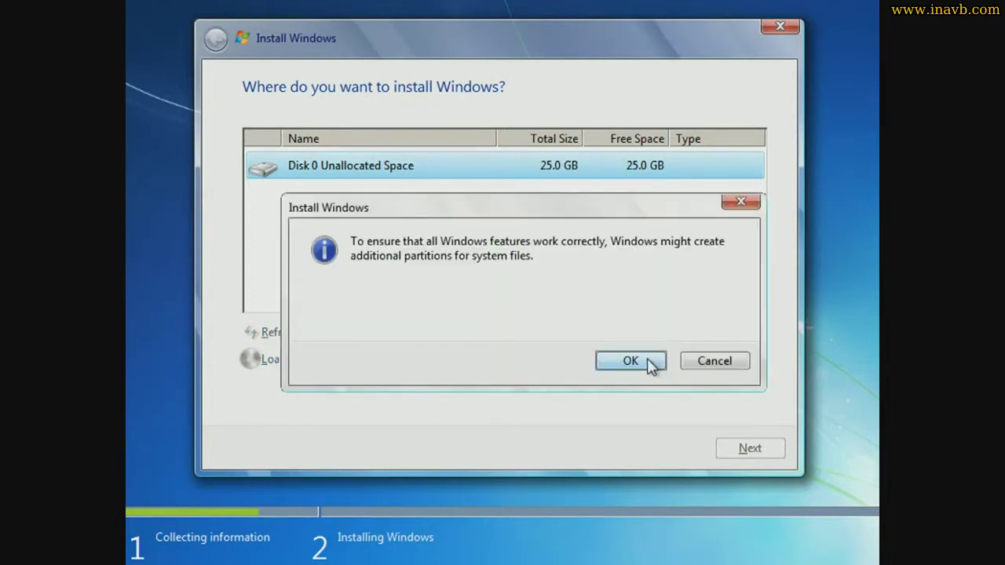
click(632, 361)
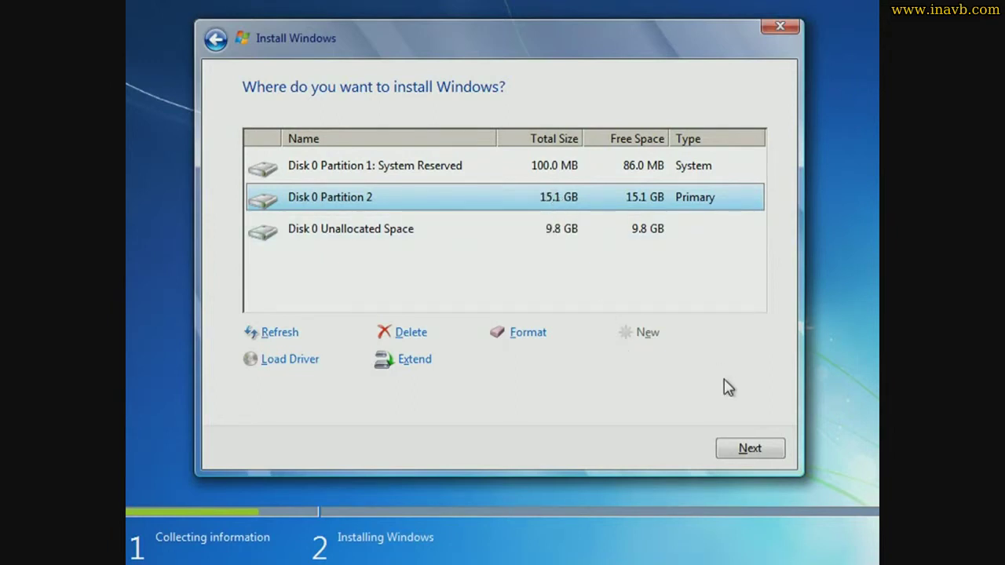
click(746, 449)
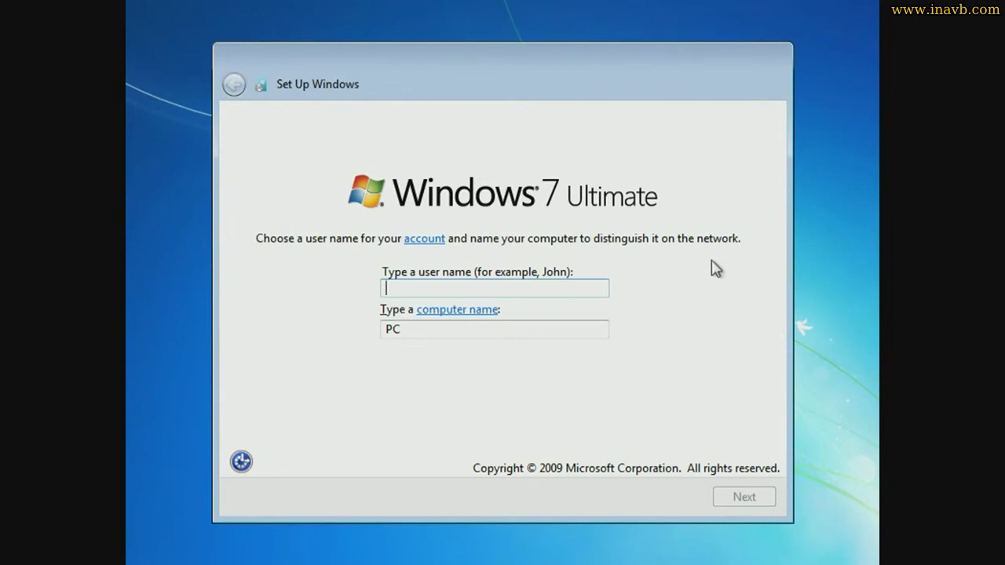
Step: Set the account's user name to iNaVB and continue the Windows setup
text(iNa)
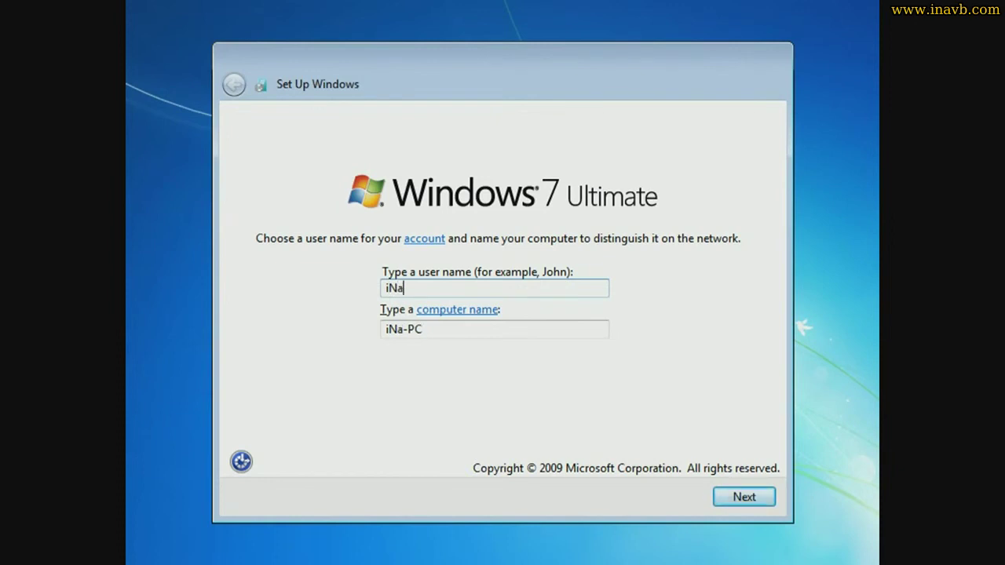
text(VB)
click(737, 504)
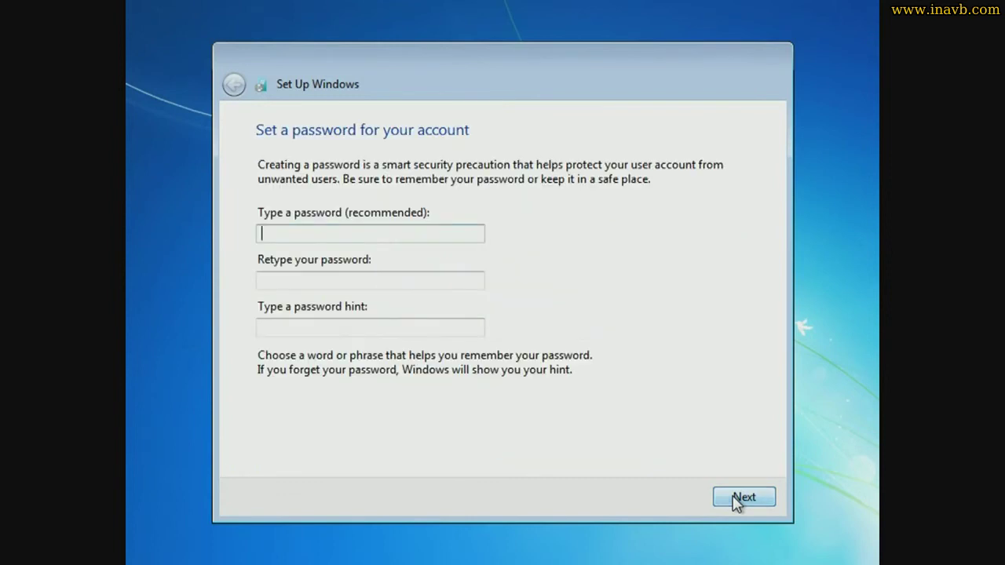
Step: Leave the account password and product key blank, and choose "Ask me later" for the automatic protection settings
click(737, 503)
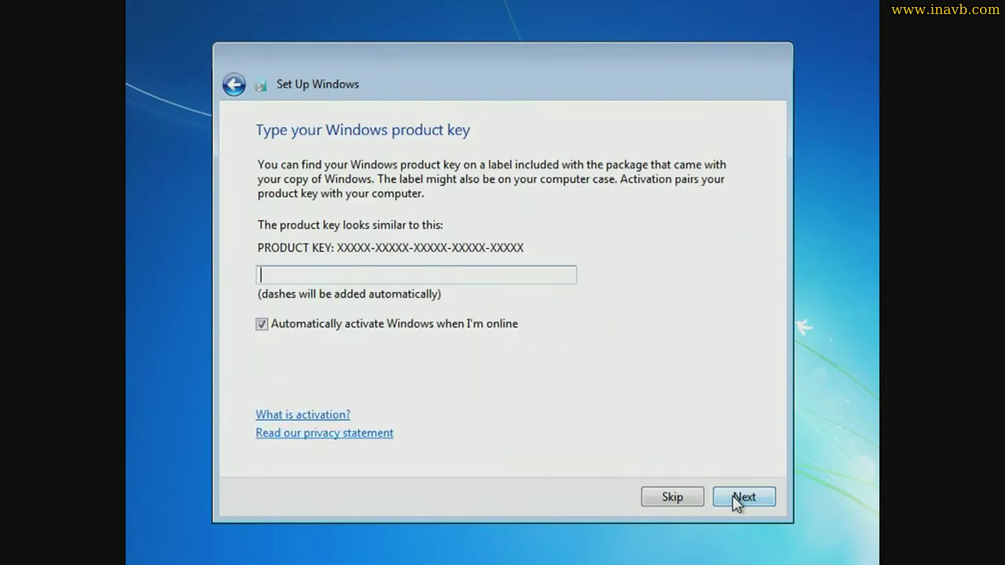
click(736, 503)
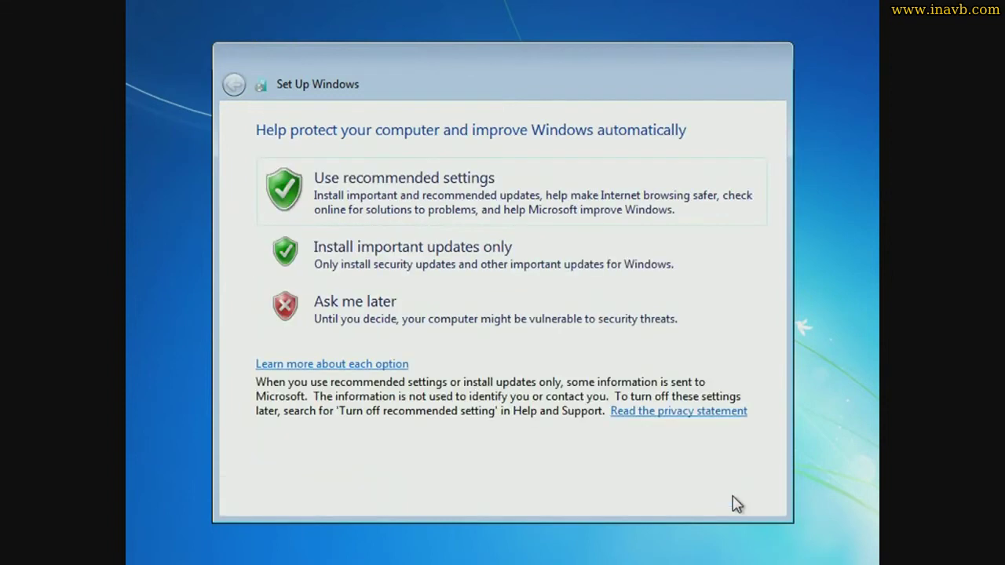
click(375, 308)
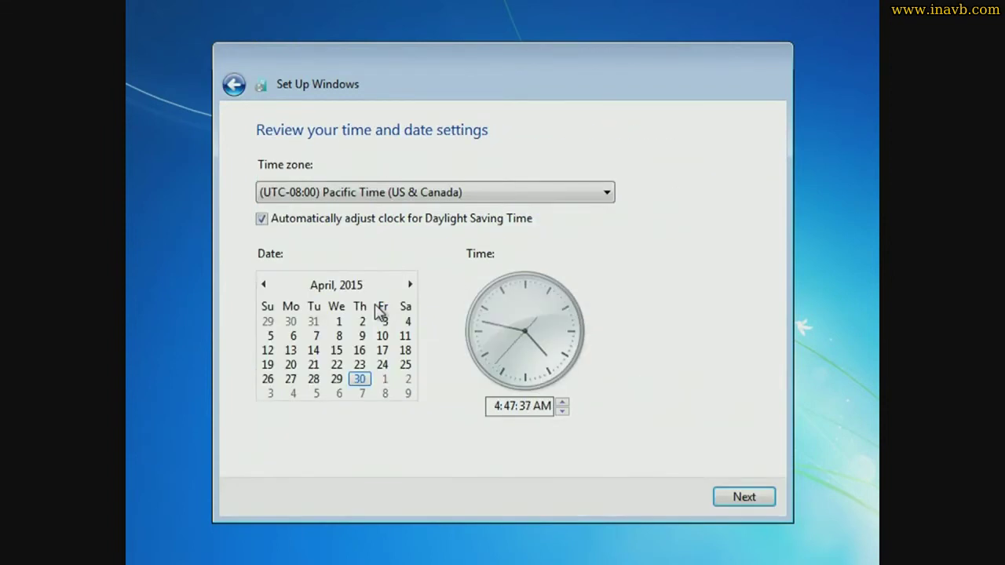
Step: Set the time zone to (UTC+07:00) Bangkok, Hanoi, Jakarta and choose Public network as the computer's current location
click(510, 192)
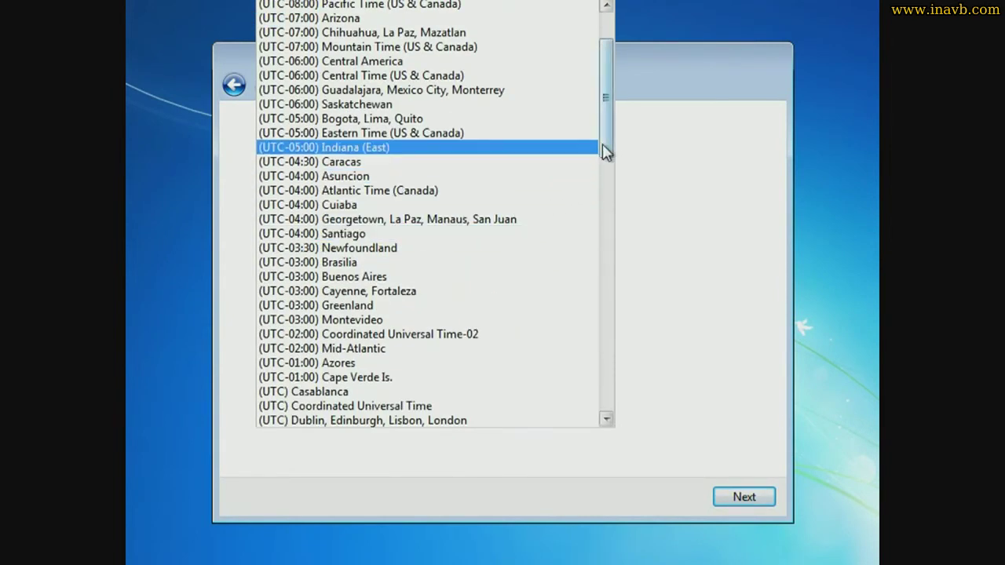
drag(607, 151, 611, 338)
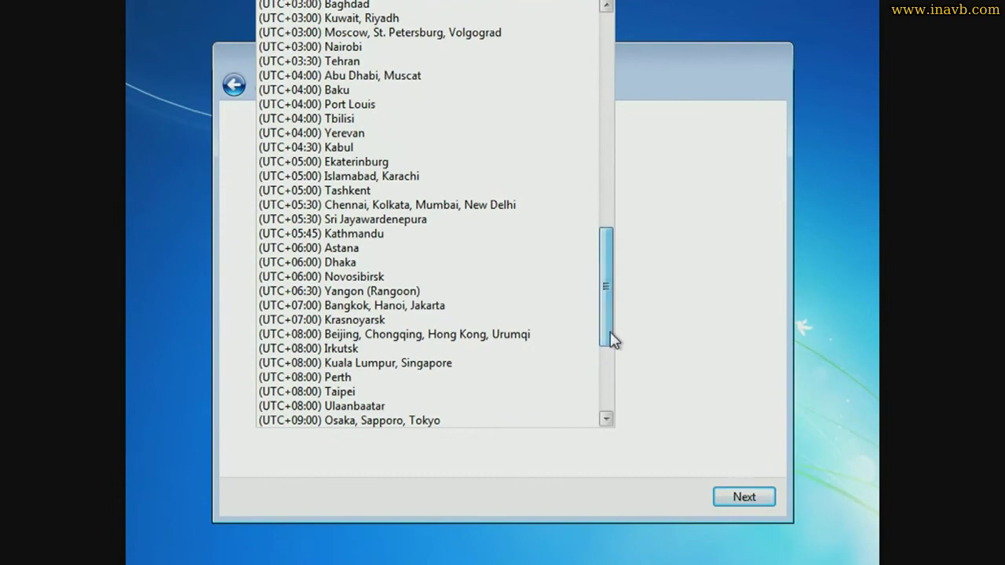
click(509, 309)
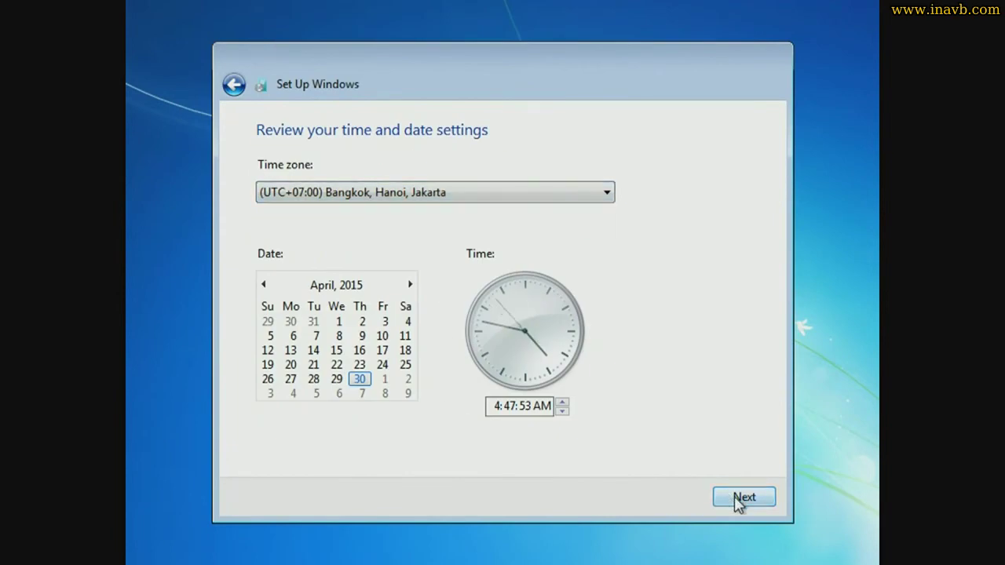
click(742, 498)
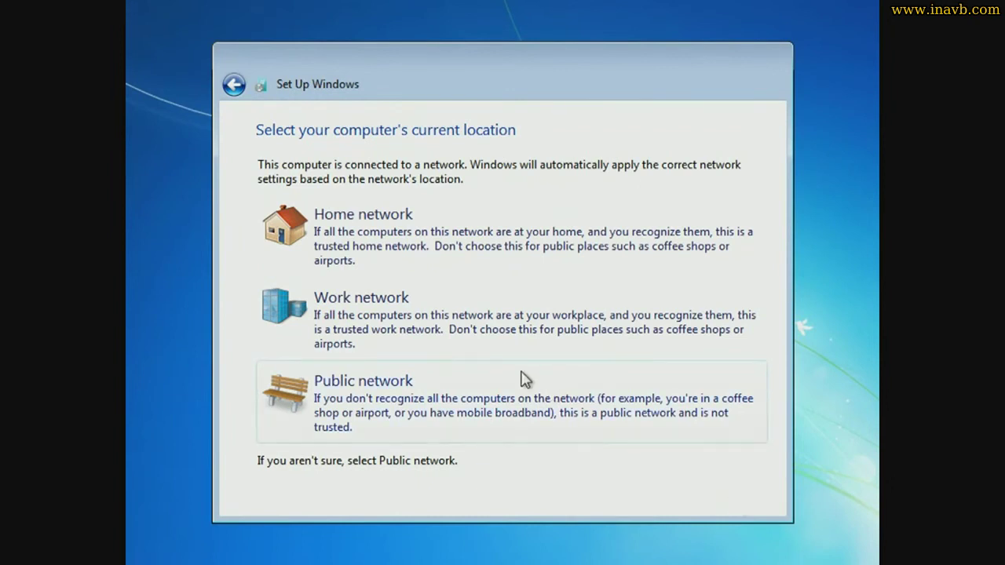
click(528, 398)
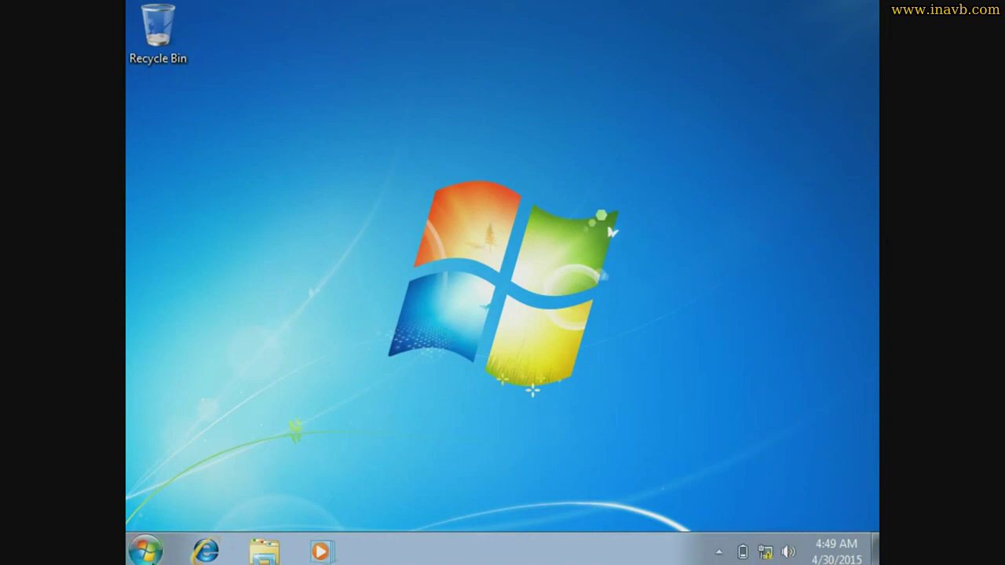
Step: Search the installed programs for "no" and open Notepad
click(147, 554)
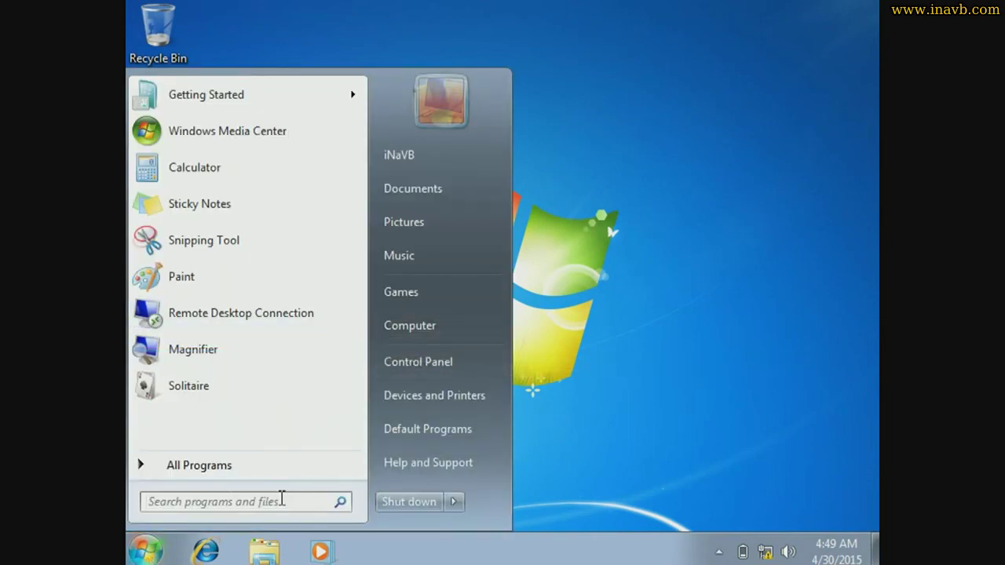
text(no)
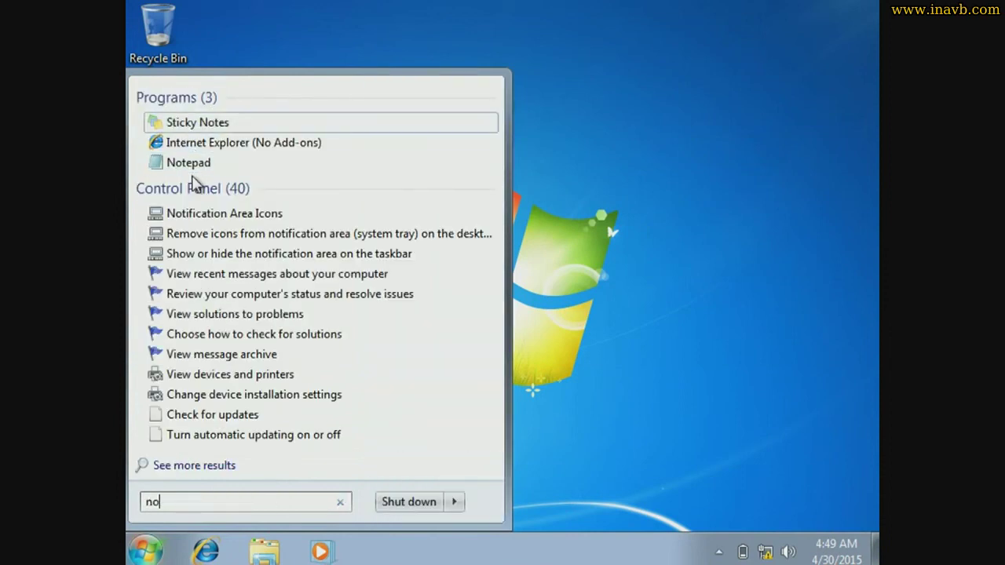
click(193, 163)
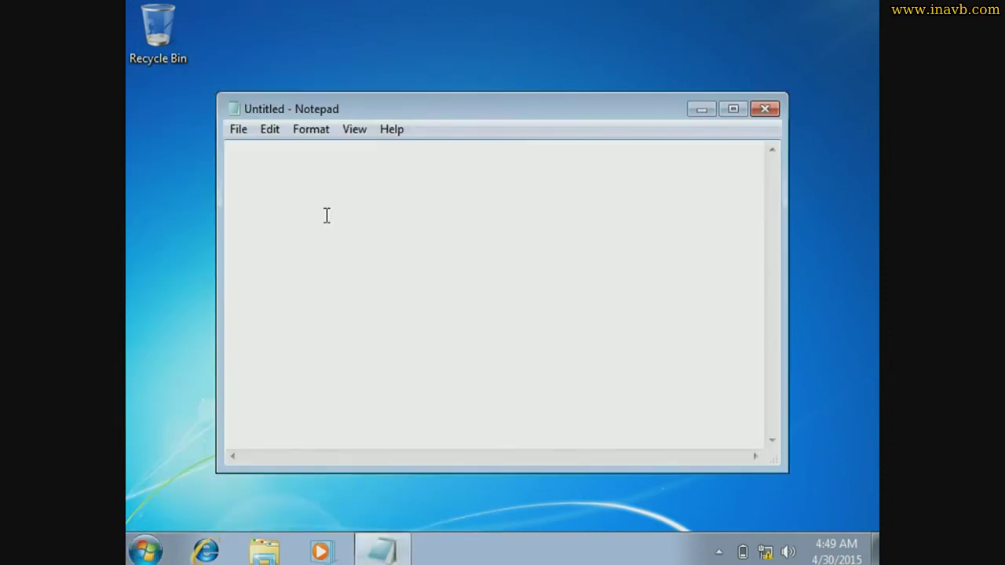
text(Finish :))
key(Return)
text(Visit w)
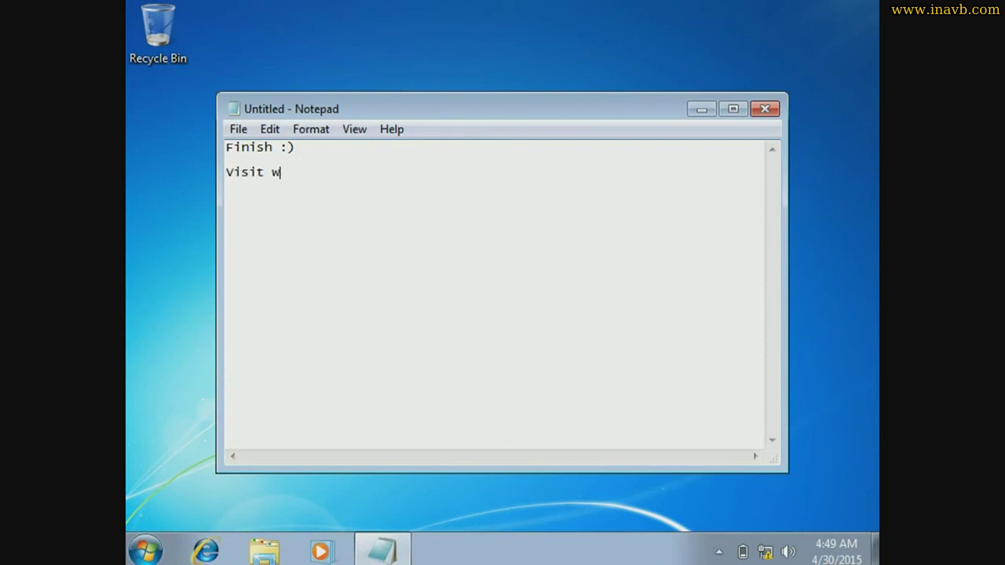
text(ww.inavb.com)
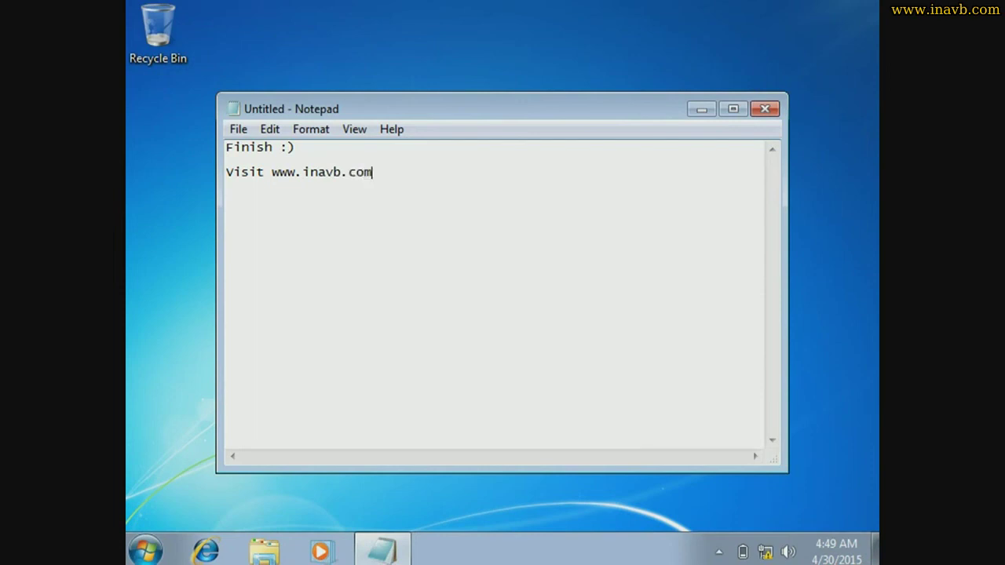
text( for more...)
key(Return)
key(Return)
text(Than)
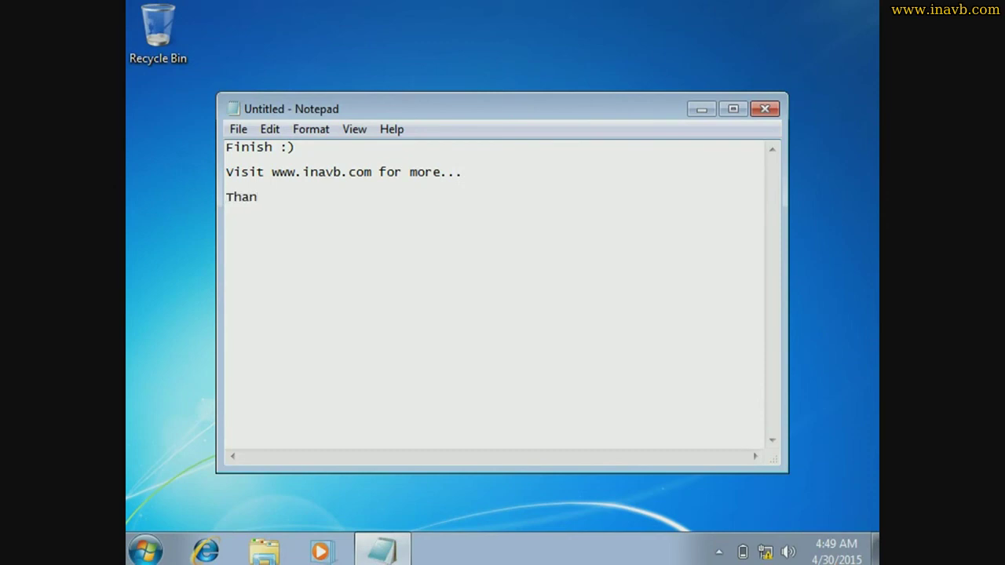
text(kyou)
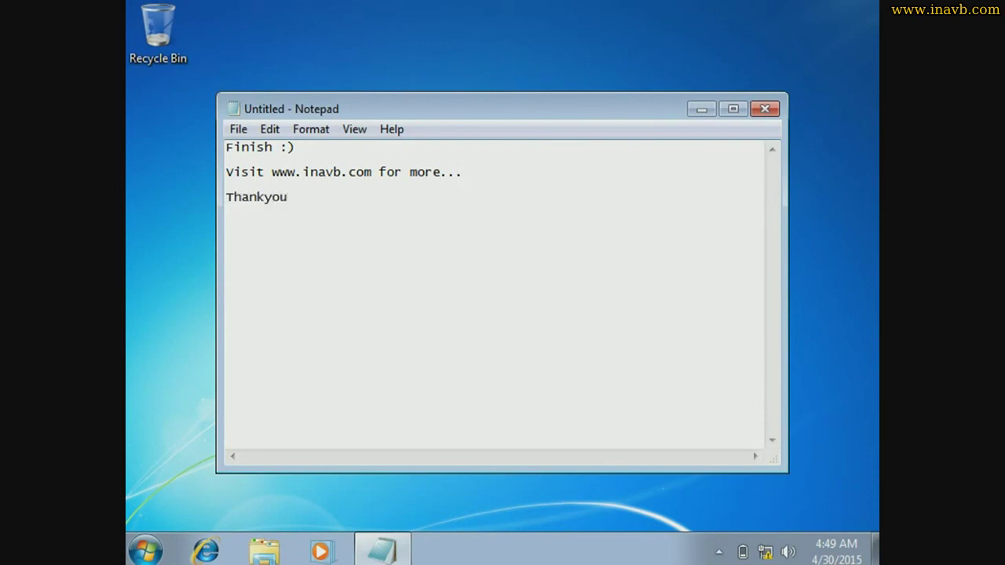